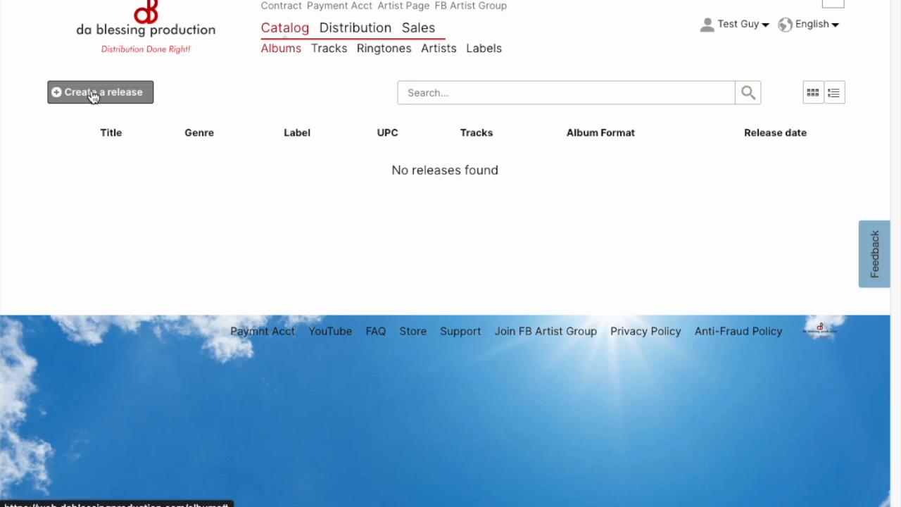
Create a new release titled "Here I Come"
left_click(92, 97)
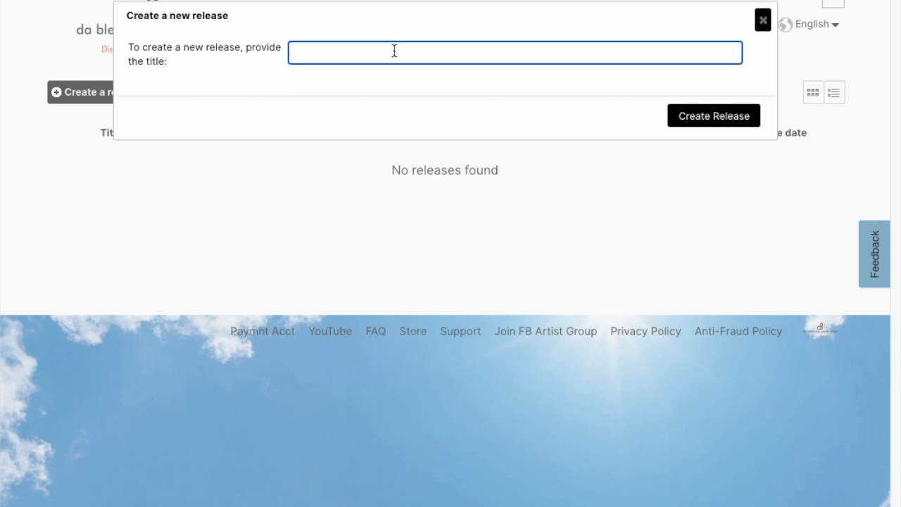
type("Here I Come")
left_click(704, 118)
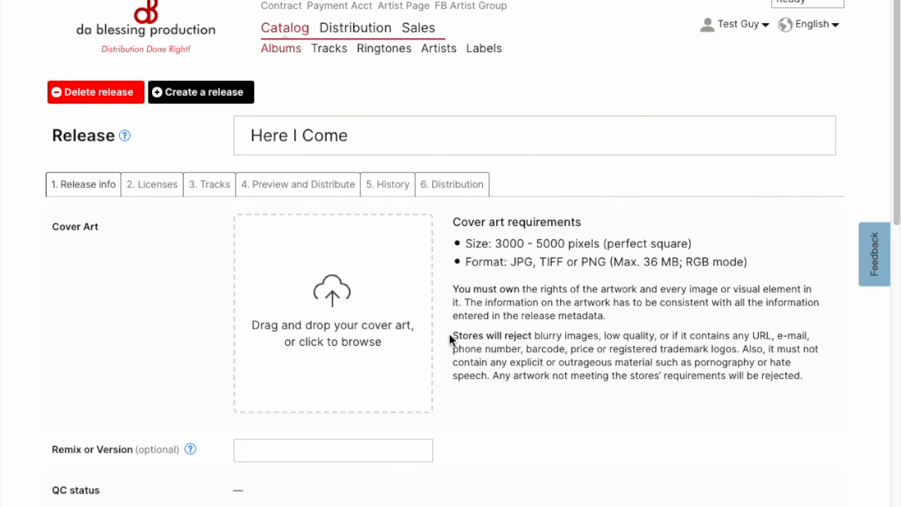
Look over the release info form, including the cover art requirements and the help for the remix or version field
scroll(518, 303, "down", 5)
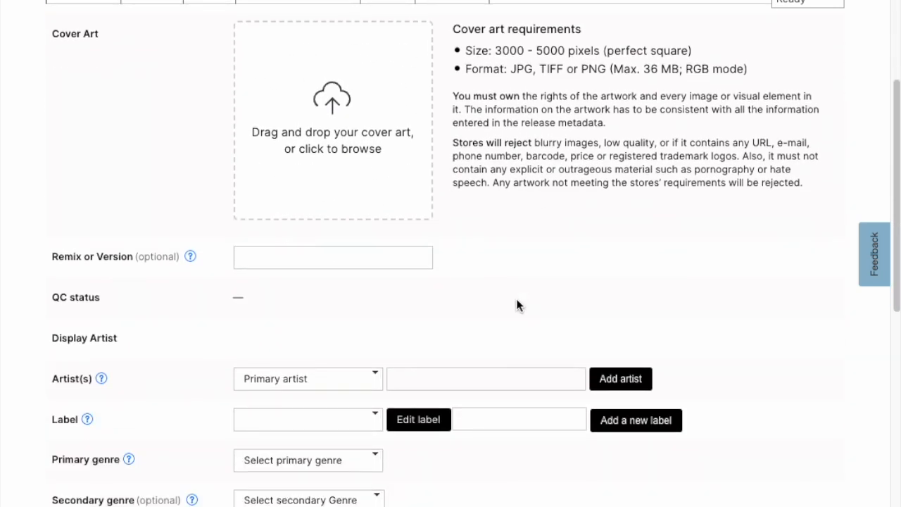
scroll(518, 305, "up", 4)
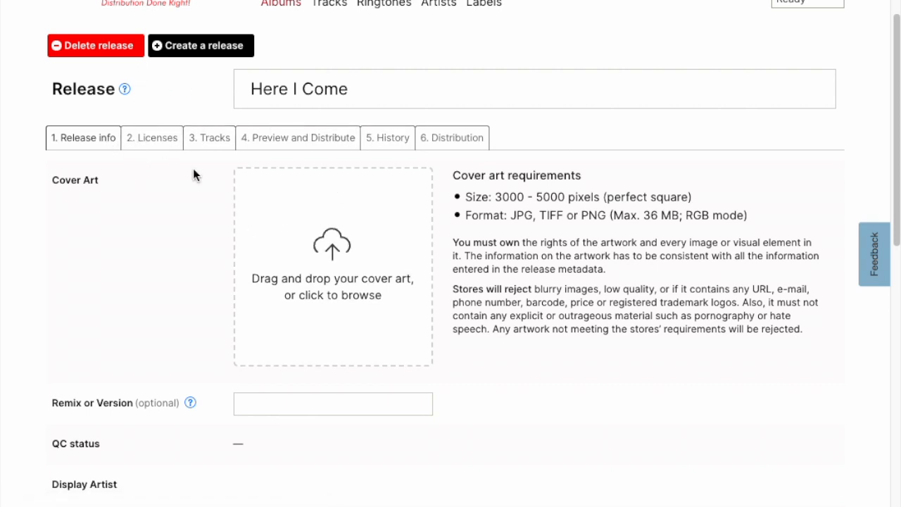
left_click(88, 149)
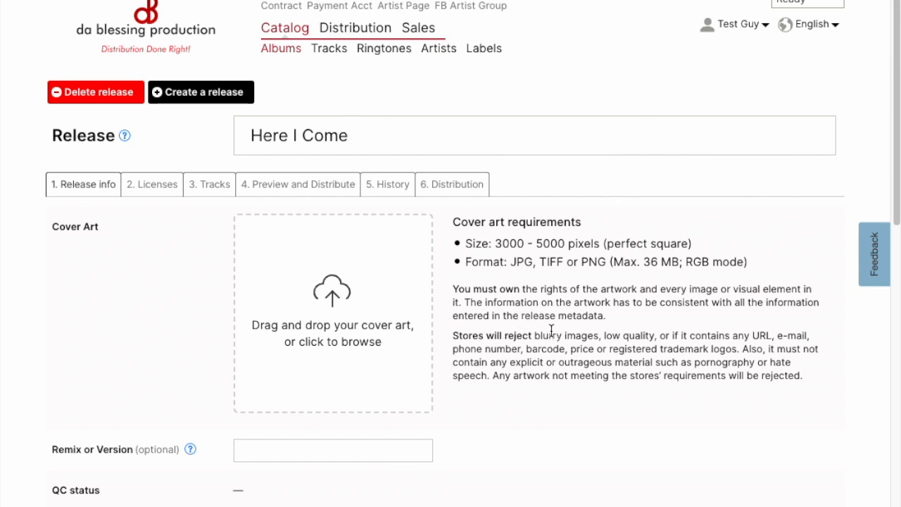
scroll(335, 399, "down", 1)
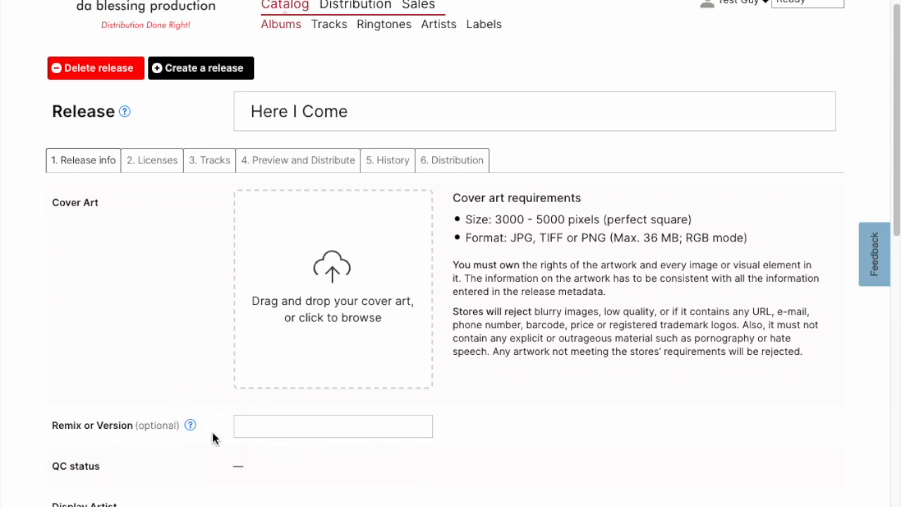
mouse_move(198, 425)
scroll(493, 458, "down", 2)
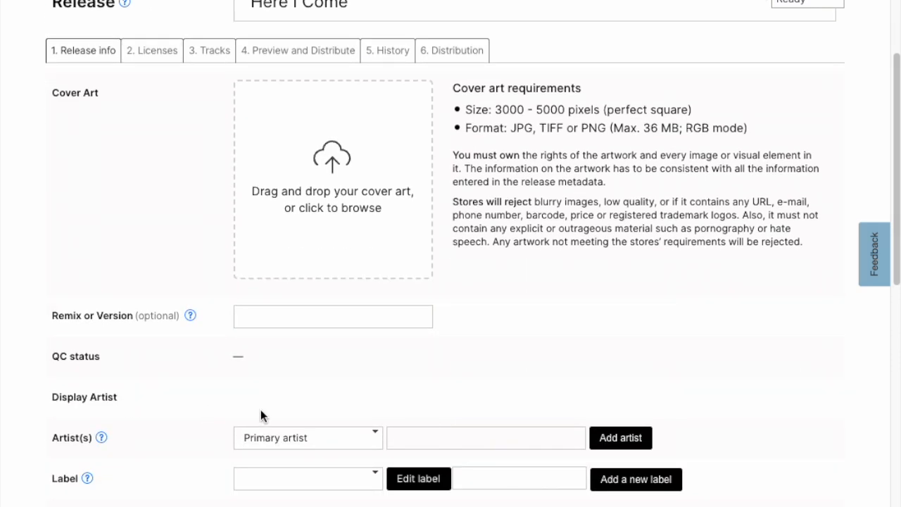
scroll(279, 409, "down", 2)
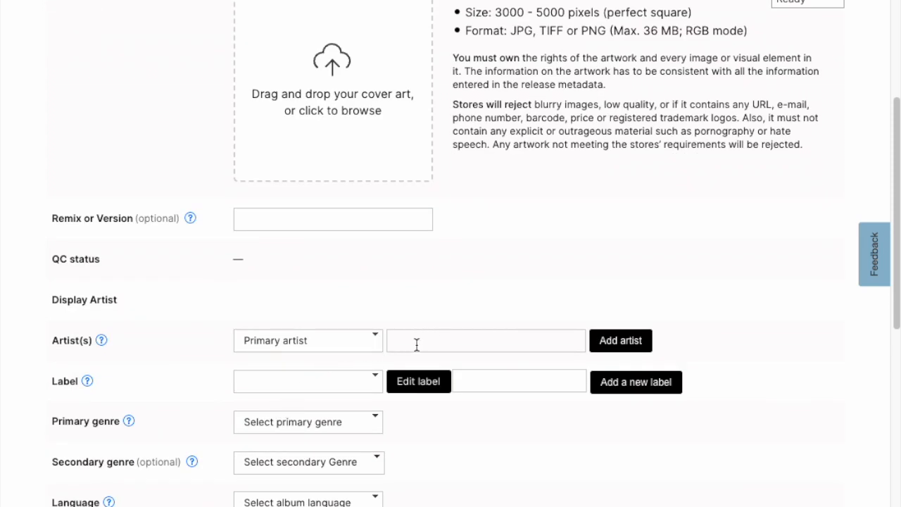
Review the available artist roles for the release without changing the primary artist role
left_click(373, 346)
scroll(361, 369, "down", 2)
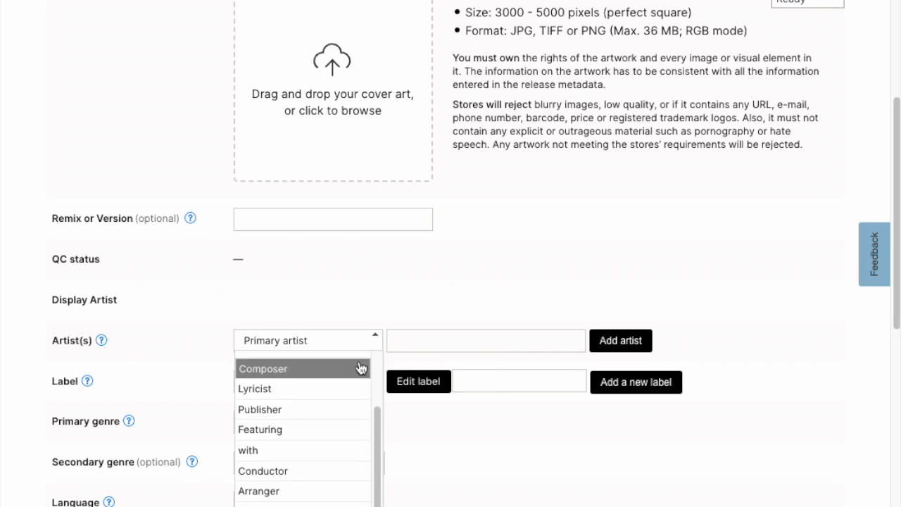
scroll(357, 376, "up", 1)
scroll(349, 381, "up", 2)
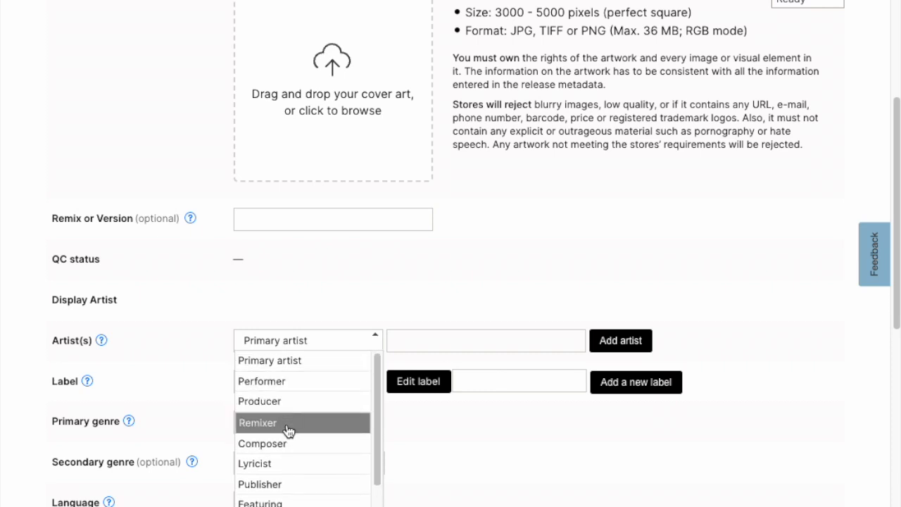
scroll(299, 476, "down", 2)
scroll(304, 477, "down", 4)
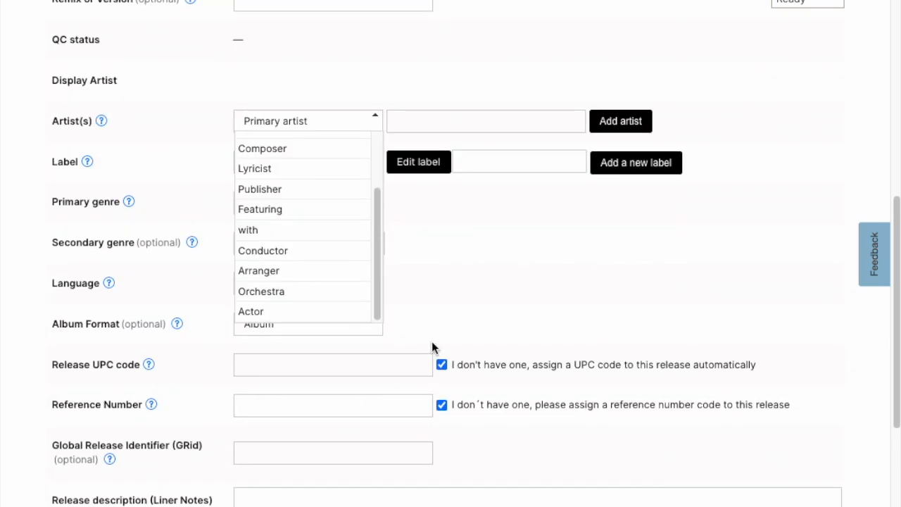
left_click(466, 264)
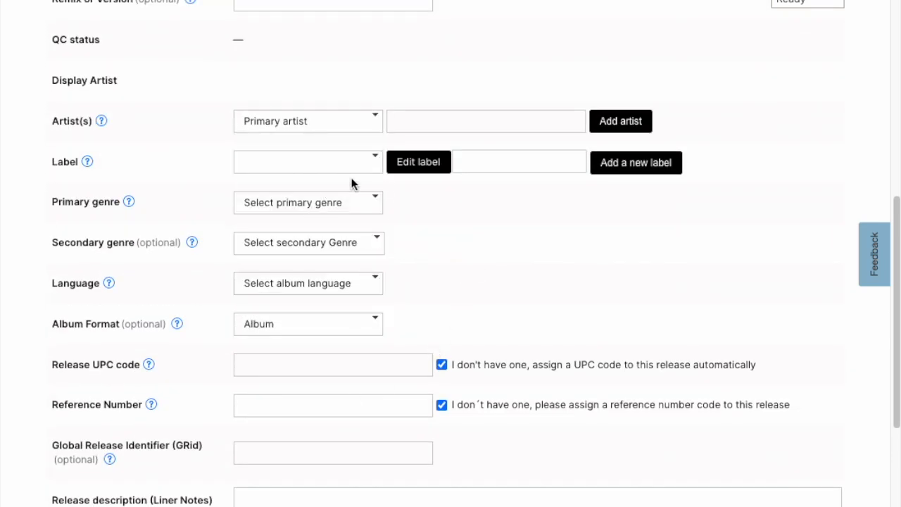
Look through the available label choices and the list of primary genres without selecting any
left_click(369, 169)
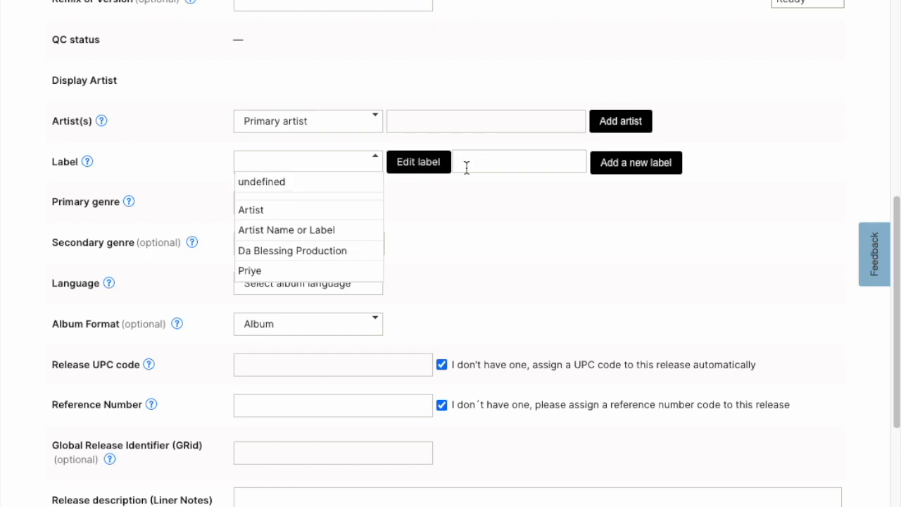
left_click(452, 232)
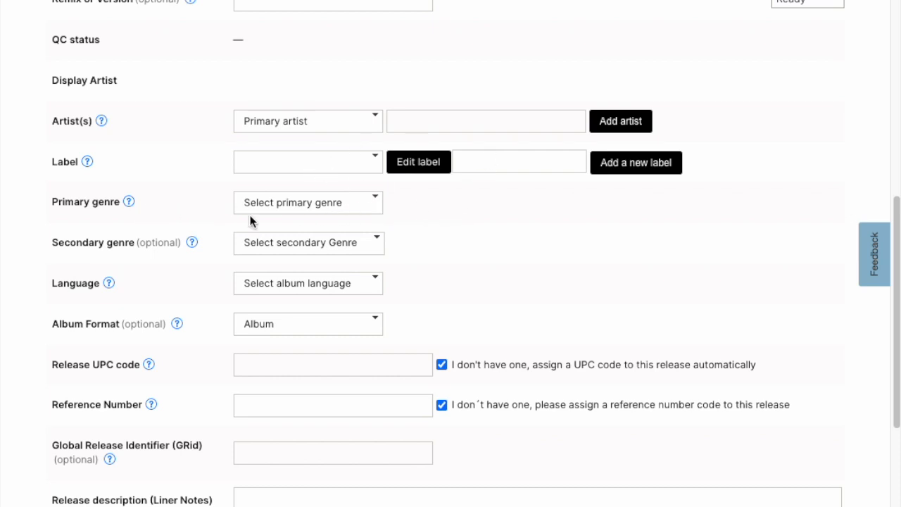
left_click(332, 213)
scroll(368, 374, "down", 10)
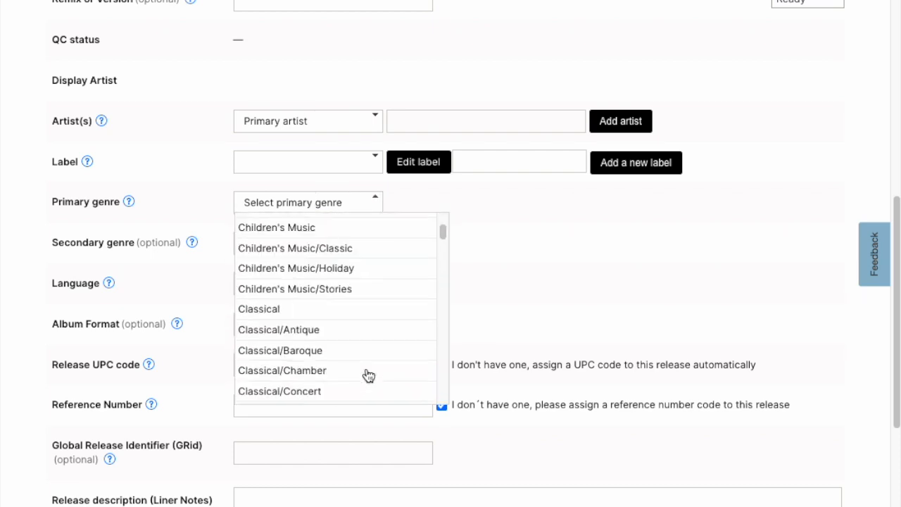
scroll(368, 374, "down", 10)
left_click(561, 288)
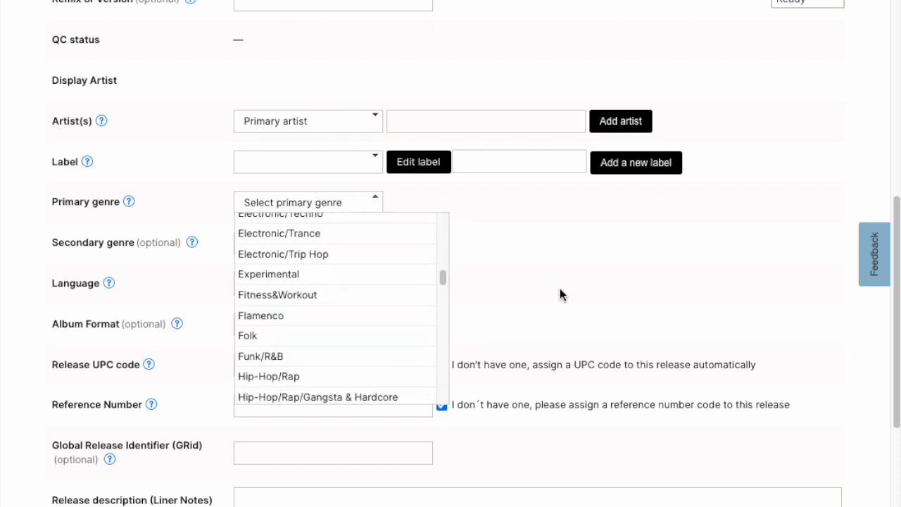
Read the help notes for the genre, label, artist and language fields, and look through the album language choices
mouse_move(191, 242)
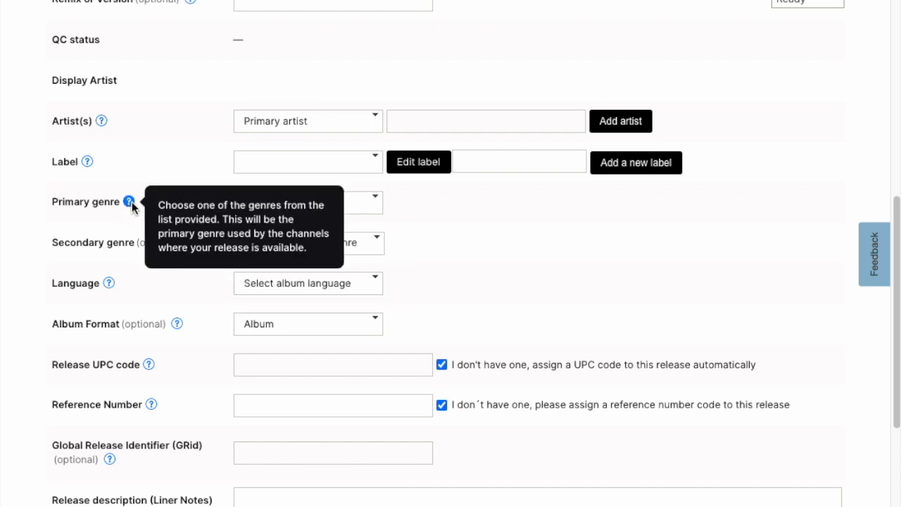
mouse_move(88, 167)
mouse_move(100, 121)
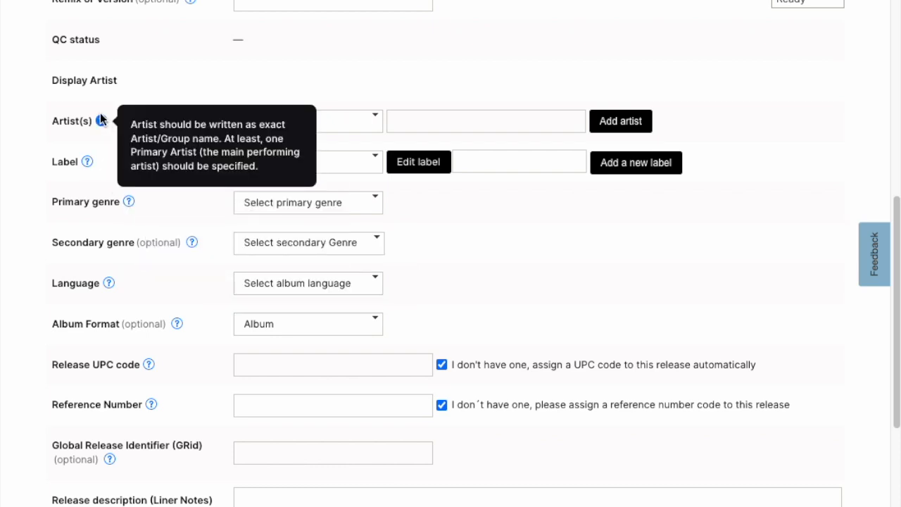
mouse_move(107, 285)
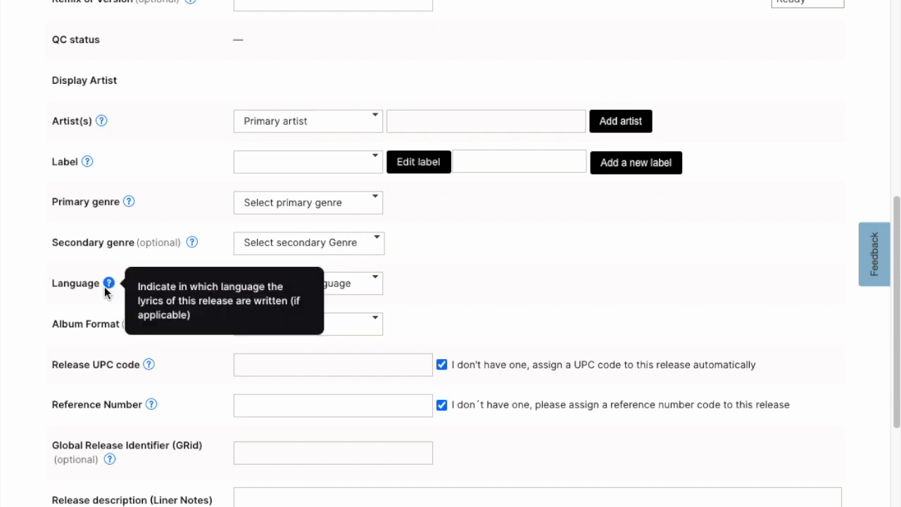
left_click(340, 285)
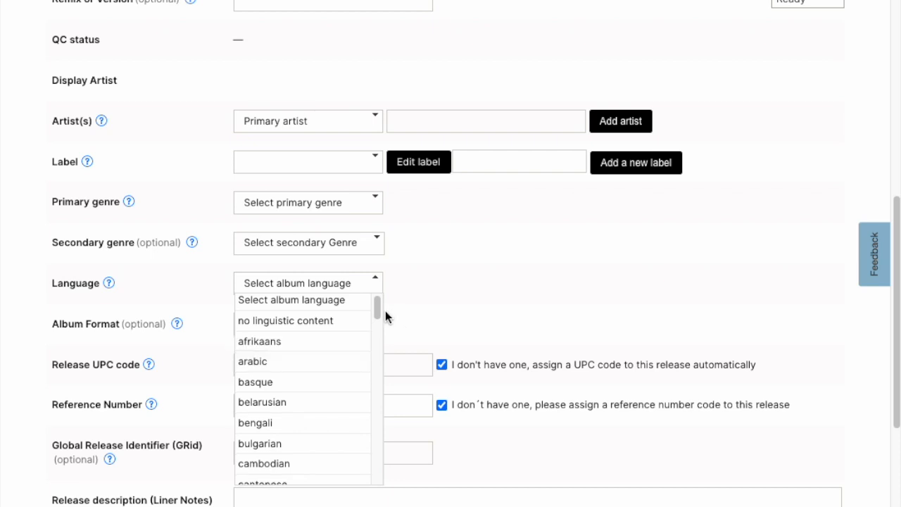
left_click_drag(378, 315, 382, 291)
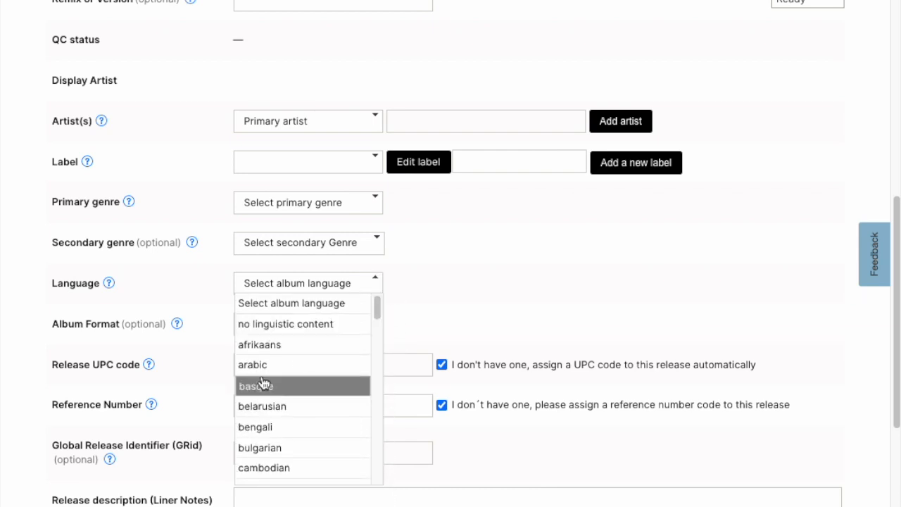
left_click(519, 277)
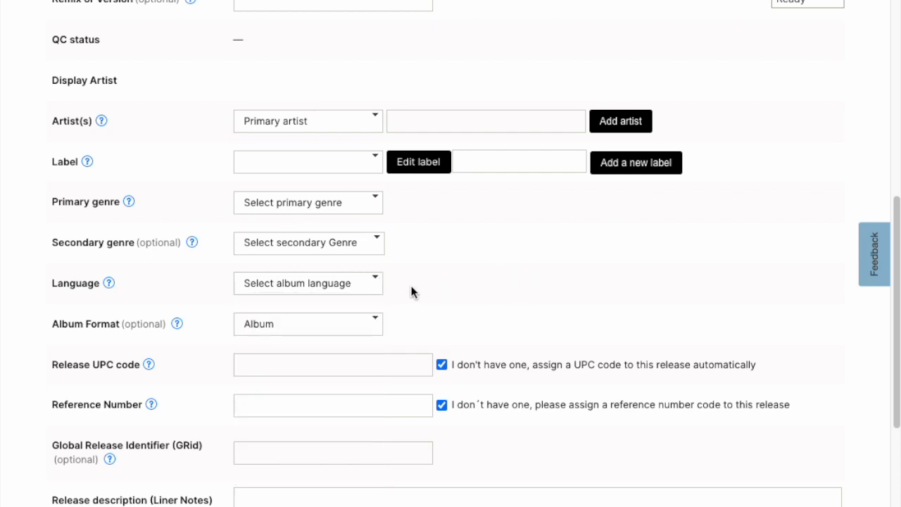
Review the album format choices and read the help for the release UPC code
left_click(296, 330)
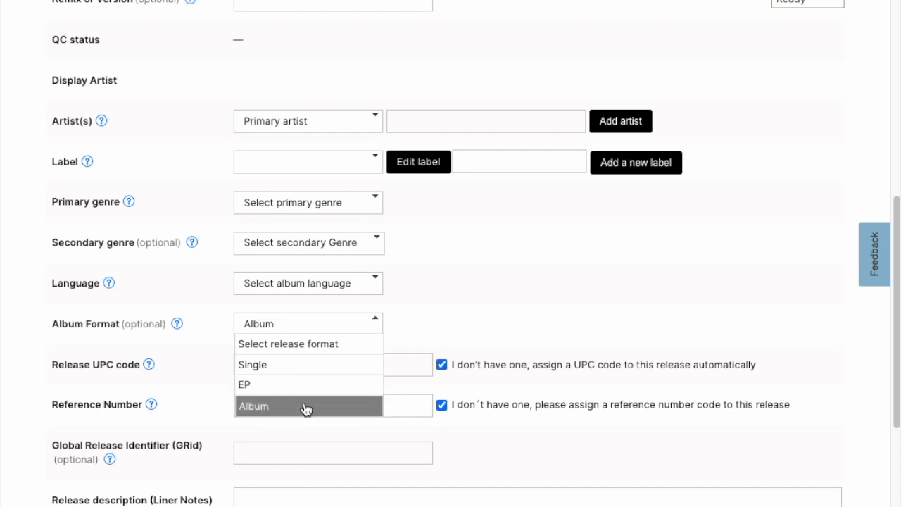
left_click(463, 321)
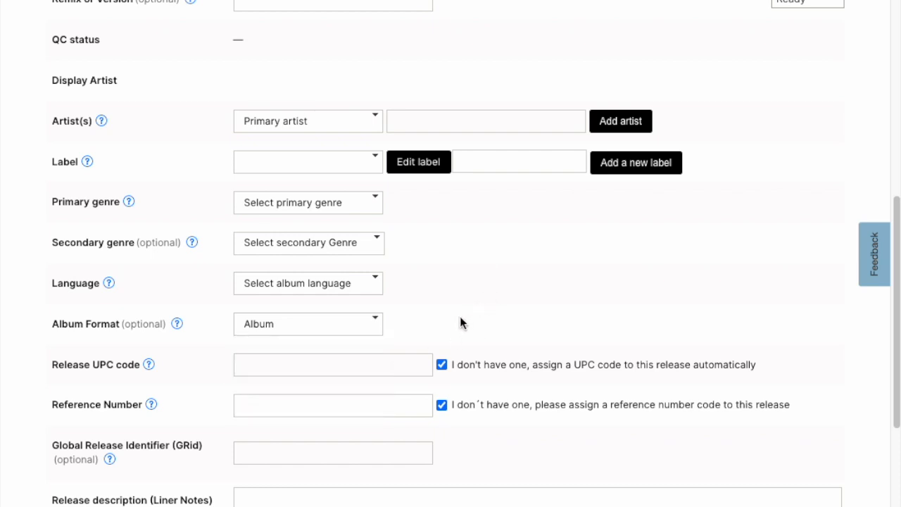
left_click(291, 366)
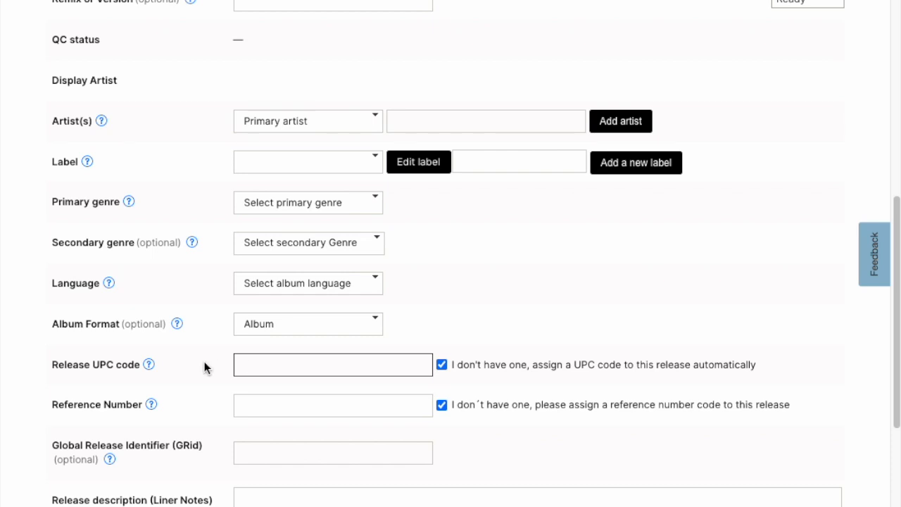
mouse_move(146, 371)
Examine the Global Release Identifier help and the release description area at the end of the release info form
scroll(512, 441, "down", 3)
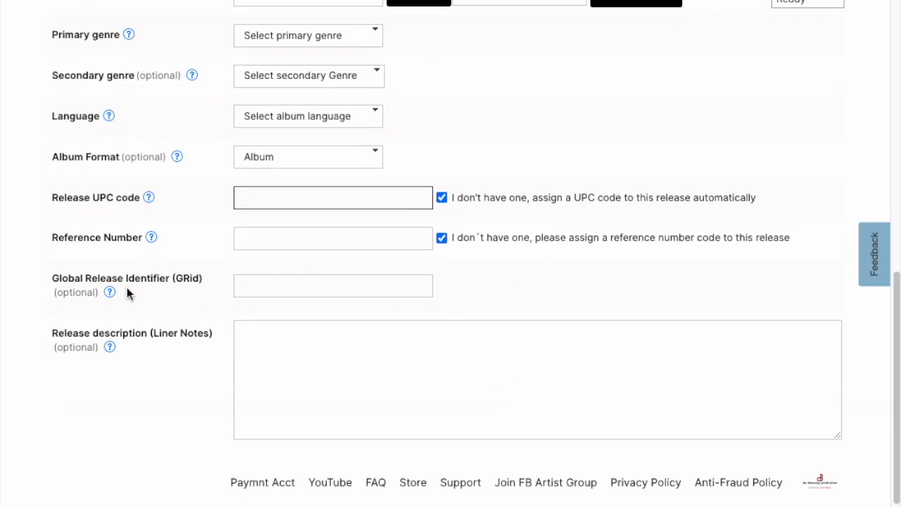
mouse_move(111, 289)
left_click(298, 344)
scroll(484, 376, "down", 1)
scroll(464, 375, "up", 4)
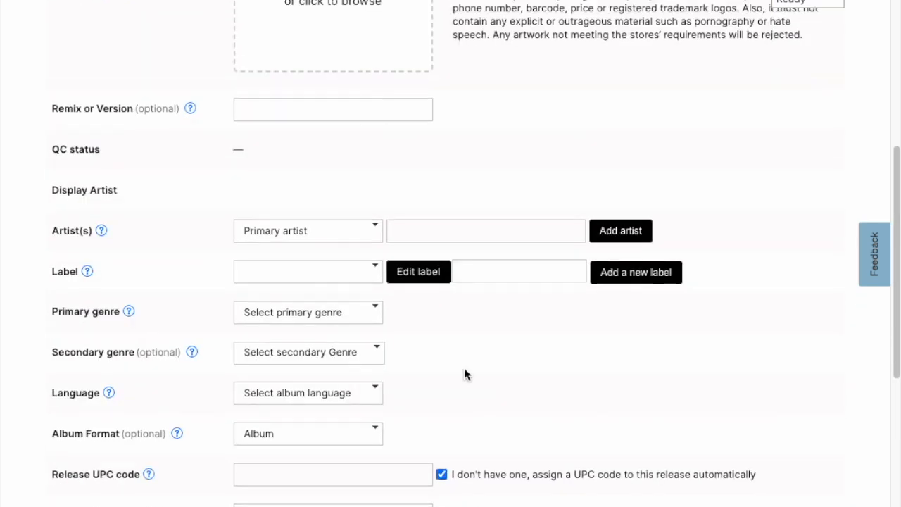
scroll(461, 366, "up", 4)
View the release's license settings, return to the release info and look over its cover art and artist fields
left_click(159, 128)
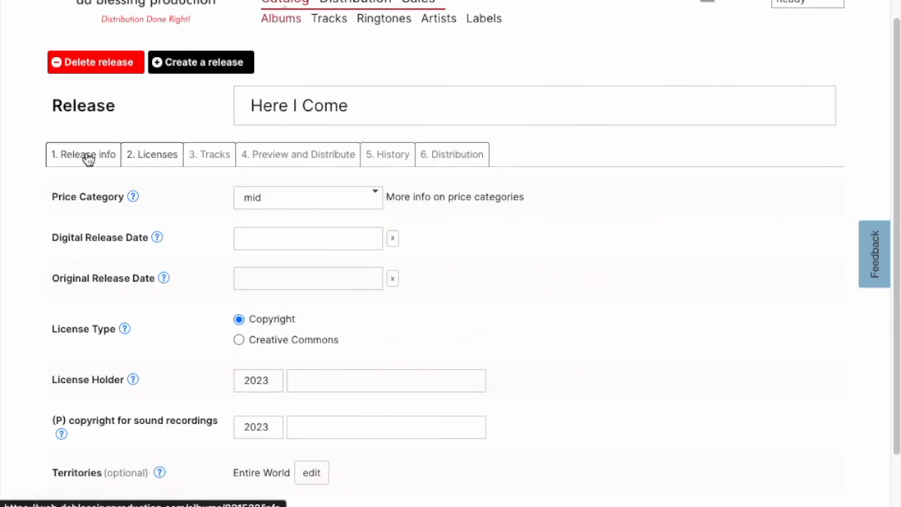
left_click(105, 161)
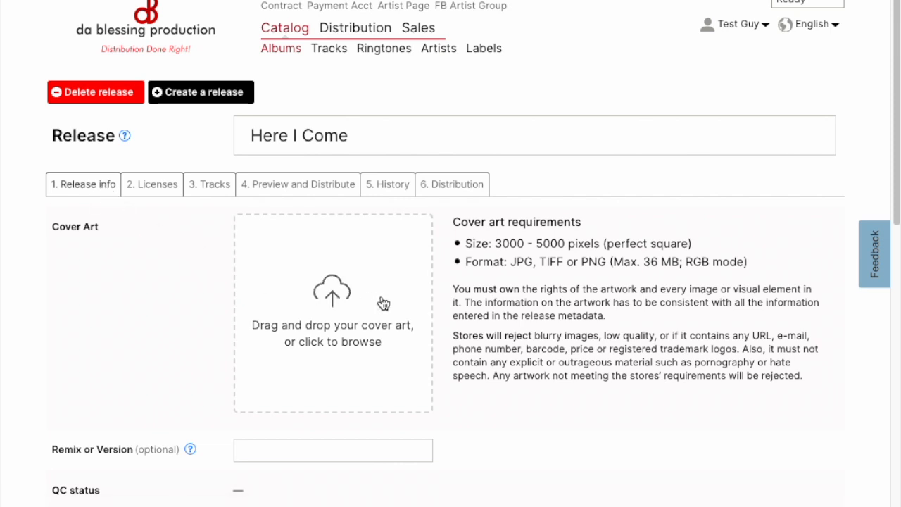
scroll(381, 295, "down", 1)
scroll(381, 294, "down", 3)
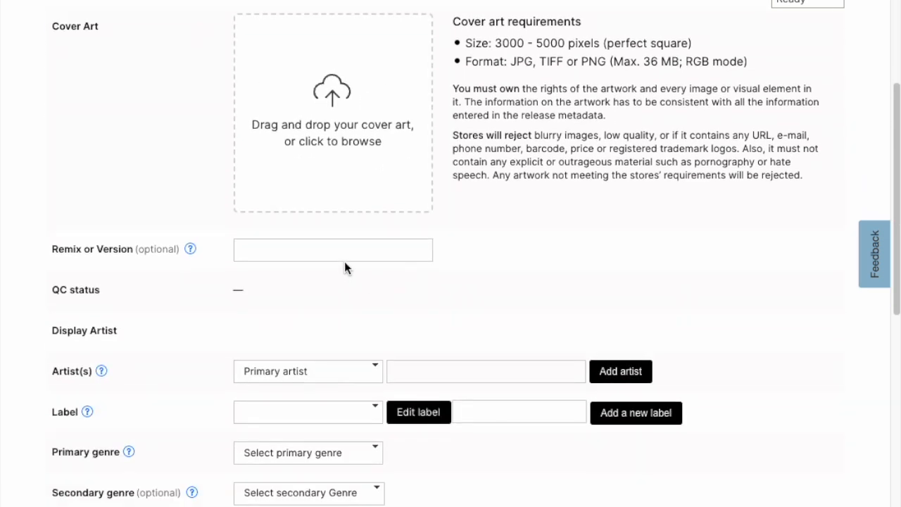
scroll(370, 289, "down", 2)
scroll(372, 288, "up", 3)
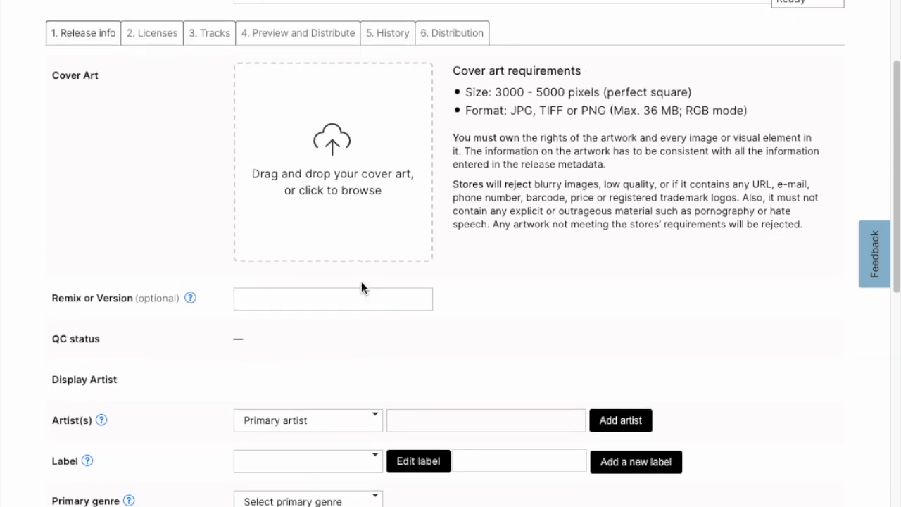